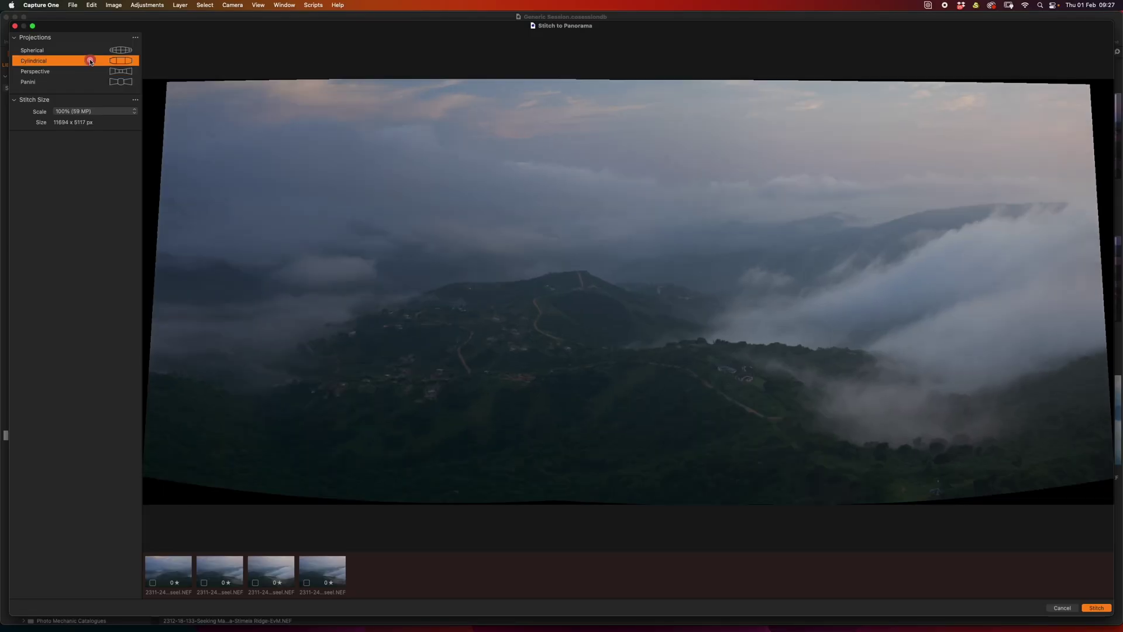
# Step: Switch the misty hillside panorama preview from cylindrical to perspective projection
pyautogui.click(88, 74)
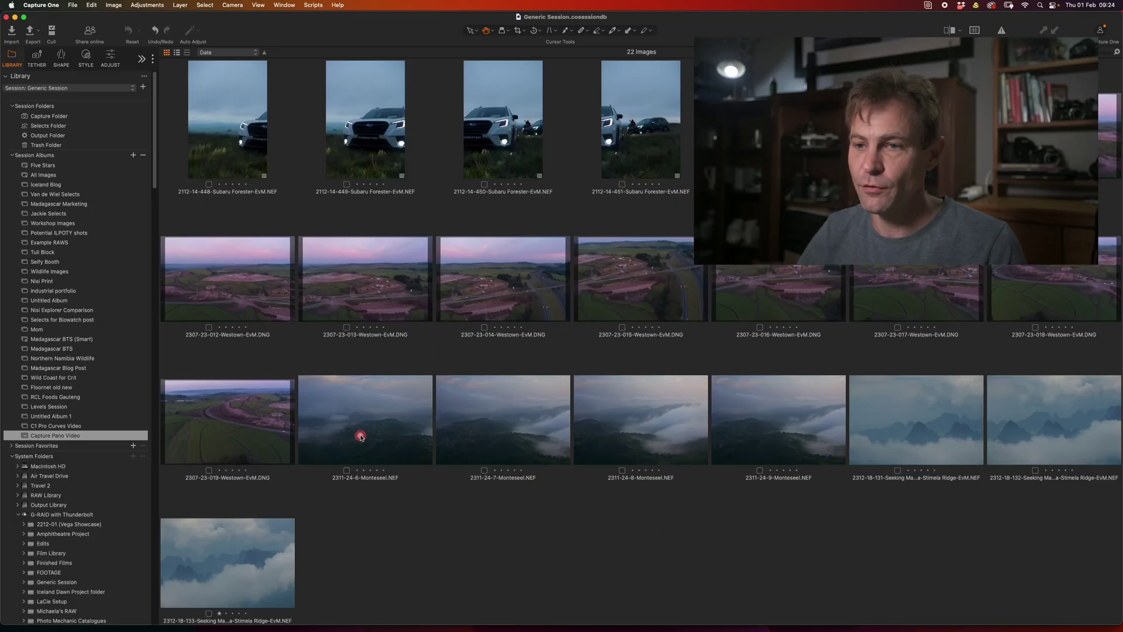
# Step: Select hillside frames 2311-24-6 through 2311-24-9, dismissing the context menu without choosing anything
pyautogui.click(366, 431)
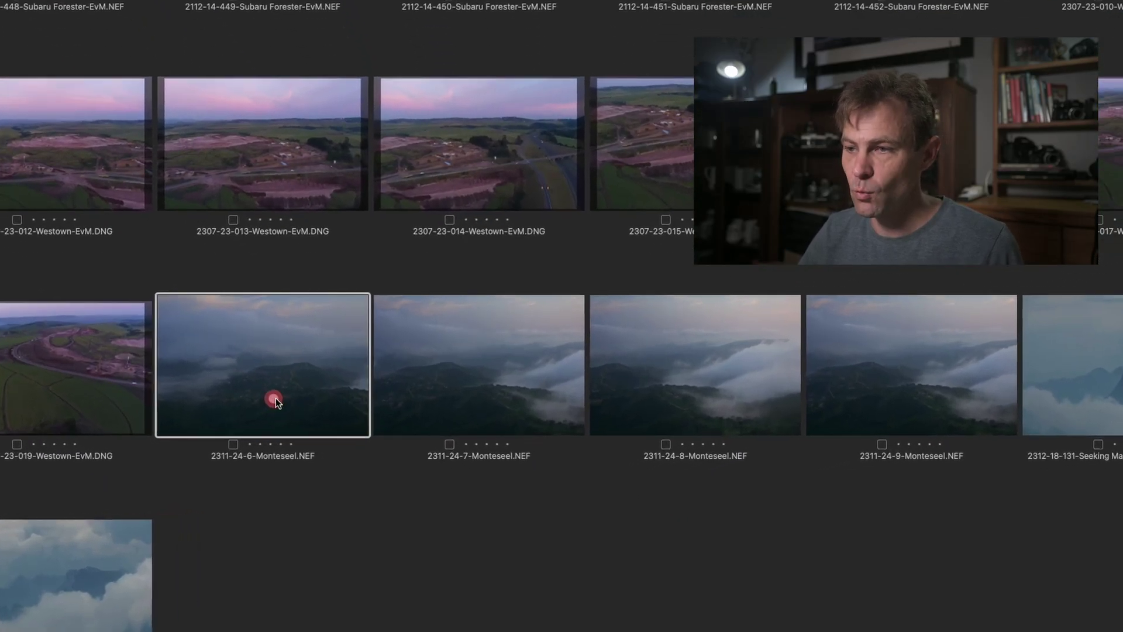
pyautogui.keyDown('shift'); pyautogui.click(882, 388); pyautogui.keyUp('shift')
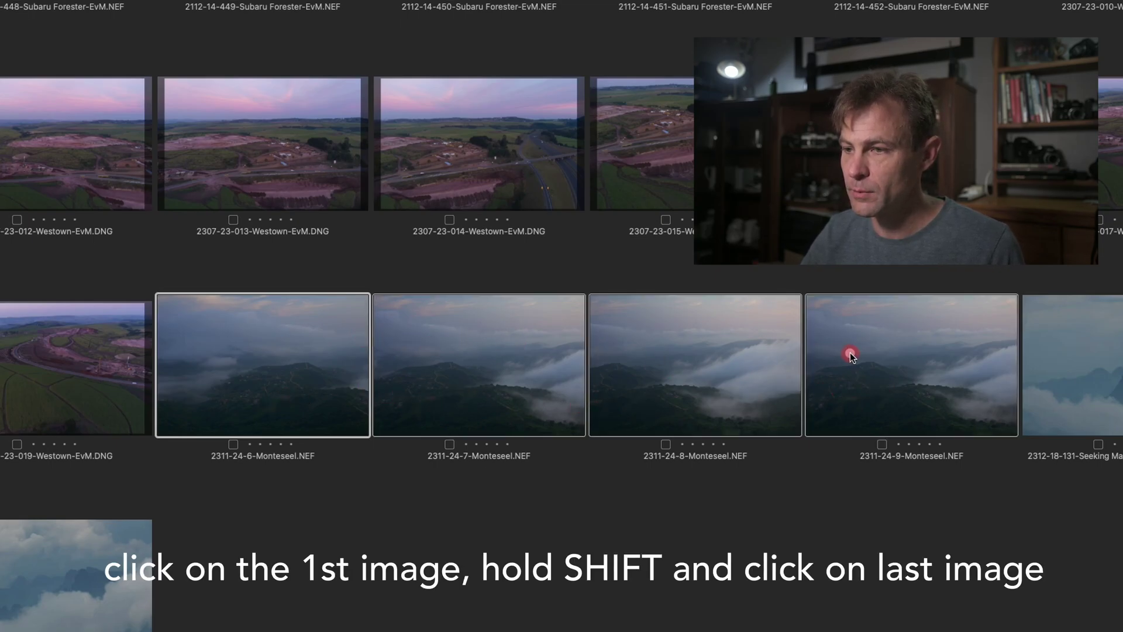
pyautogui.rightClick(864, 359)
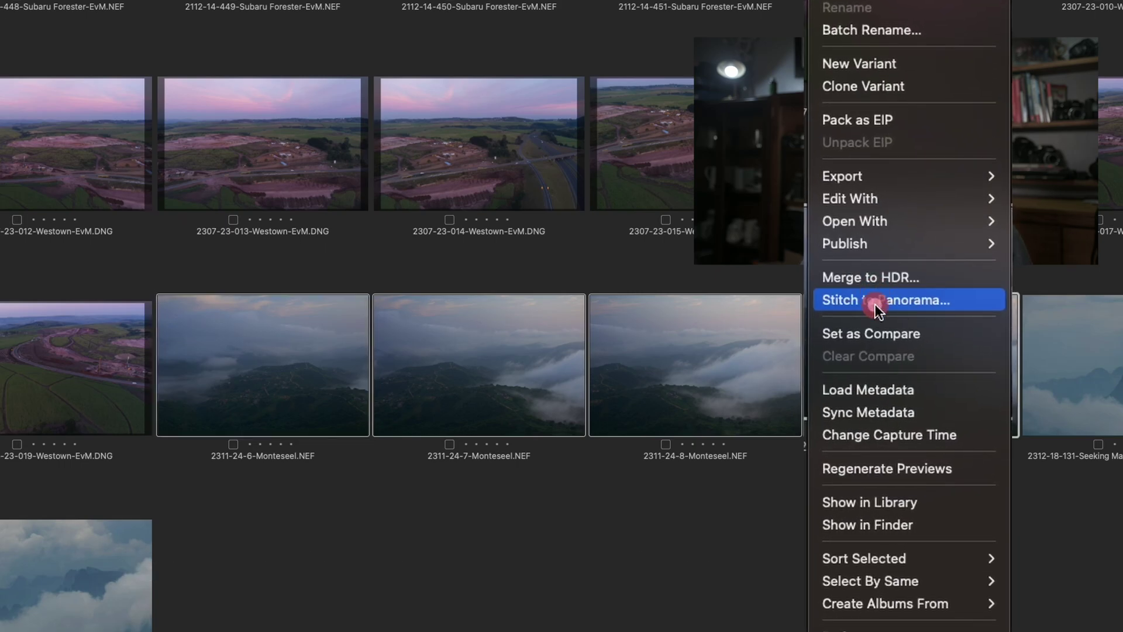
pyautogui.click(751, 494)
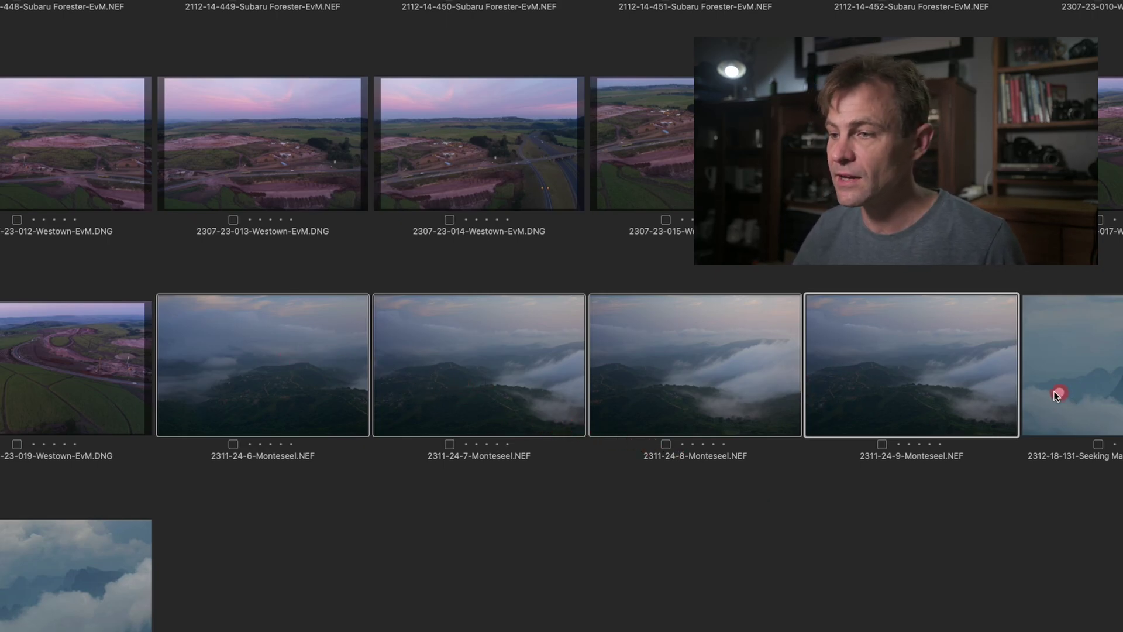
pyautogui.click(943, 381)
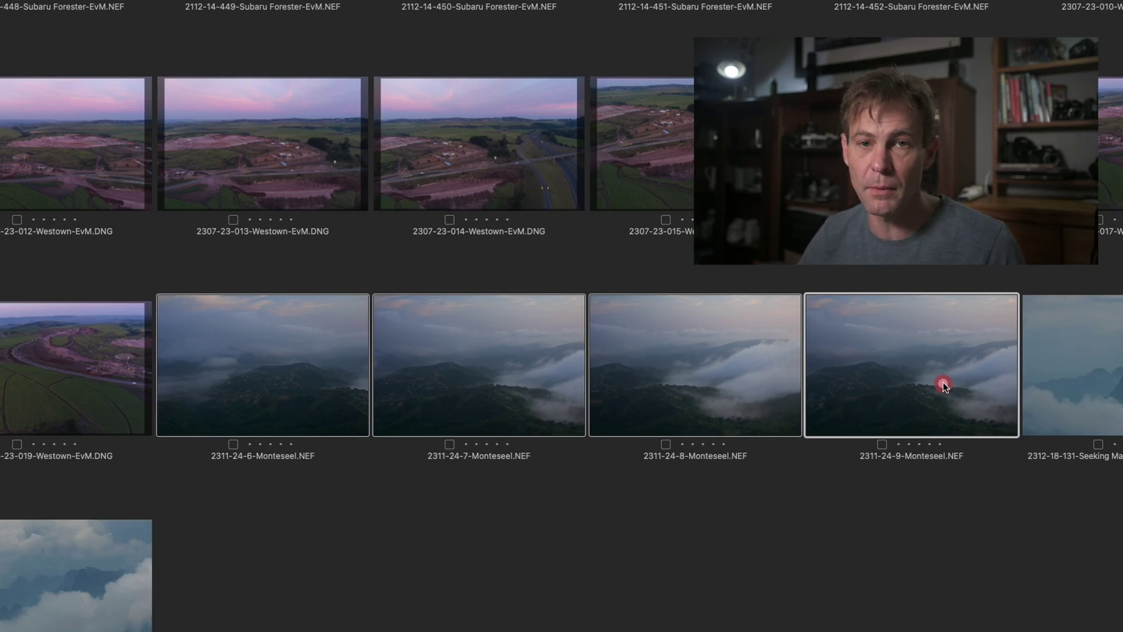
pyautogui.press('shift+super+m')
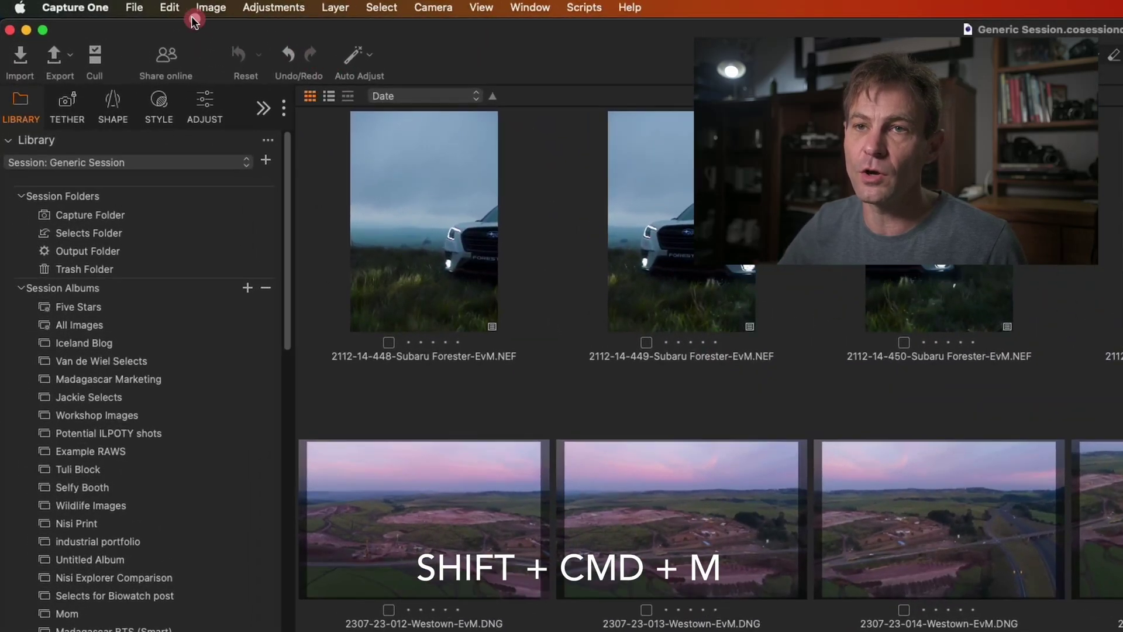
pyautogui.click(97, 6)
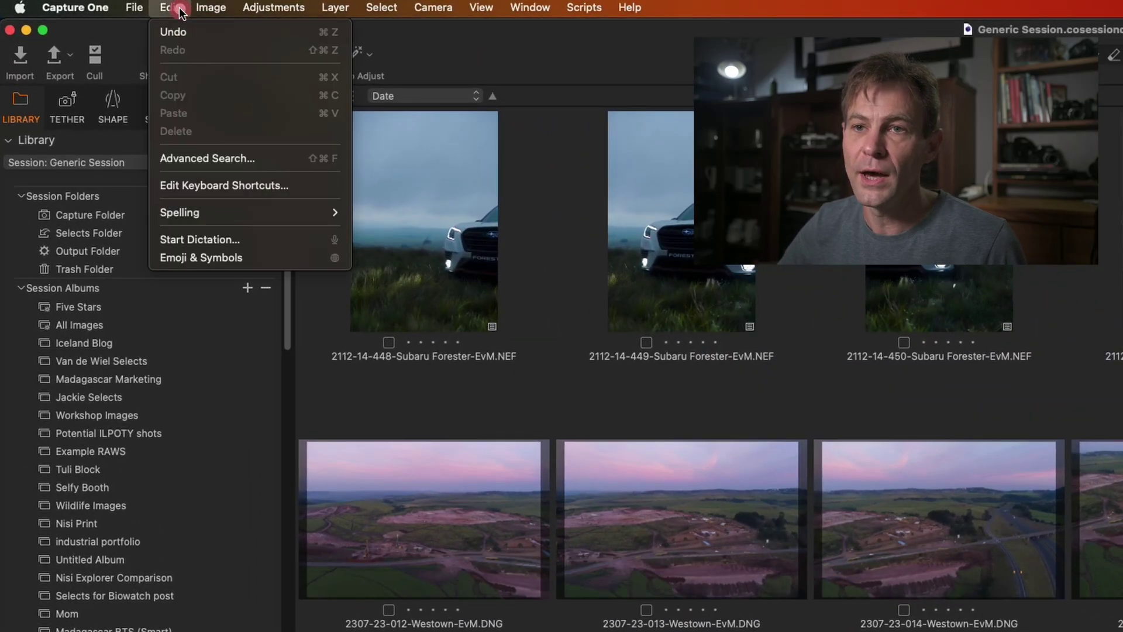
pyautogui.click(190, 186)
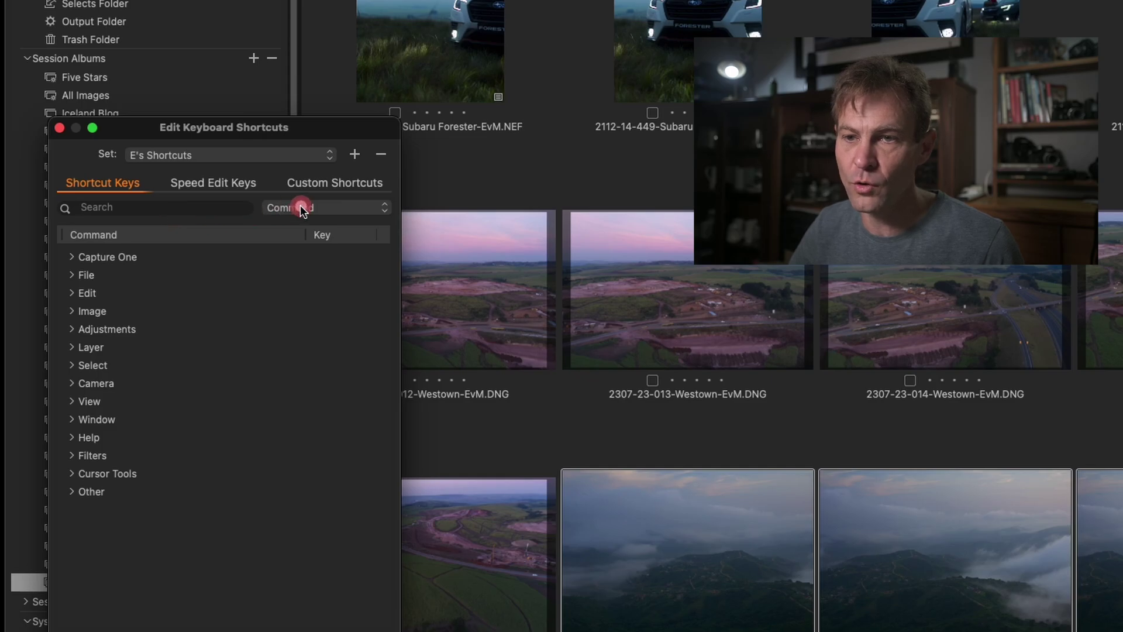
pyautogui.click(120, 209)
pyautogui.write('sti')
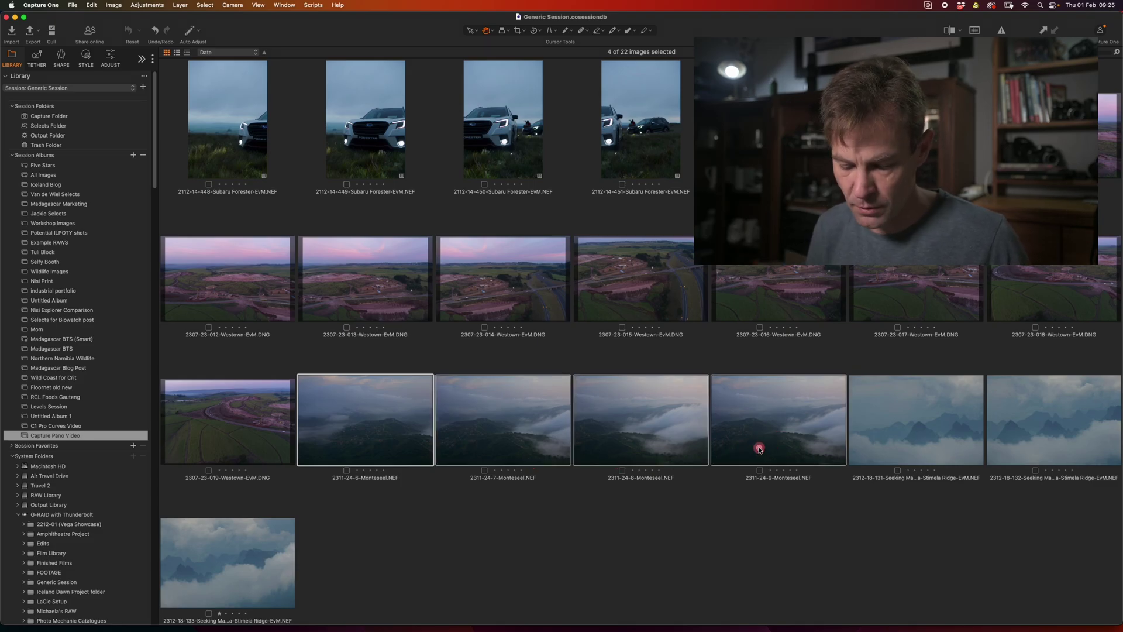
# Step: Open the Stitch to Panorama preview for the four selected hillside frames
pyautogui.hotkey('alt', 'p')
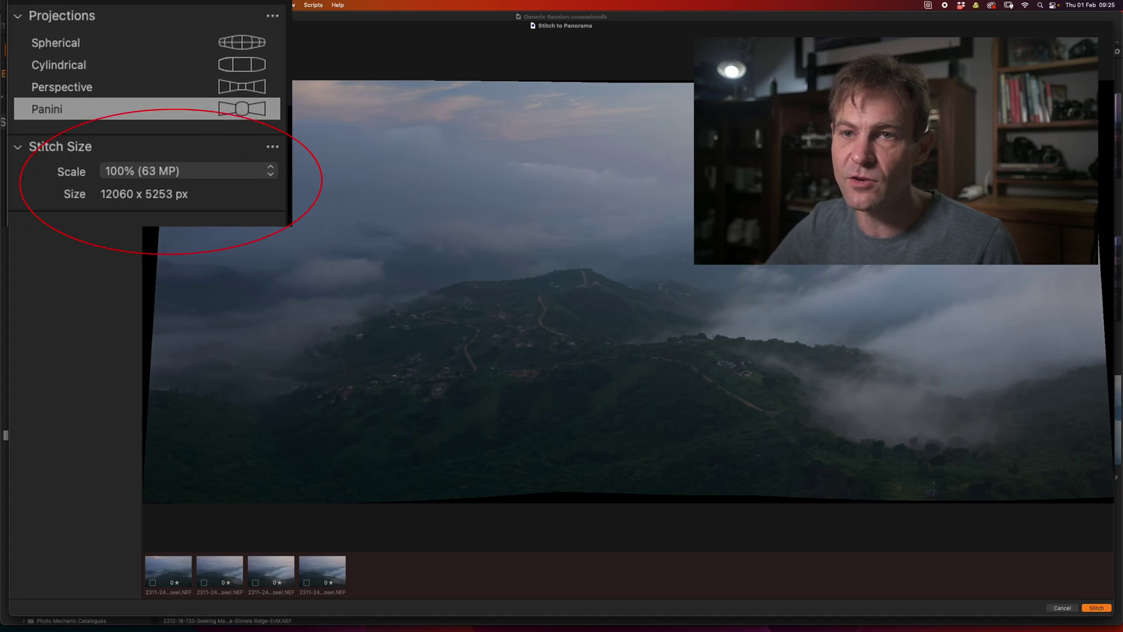
pyautogui.click(153, 126)
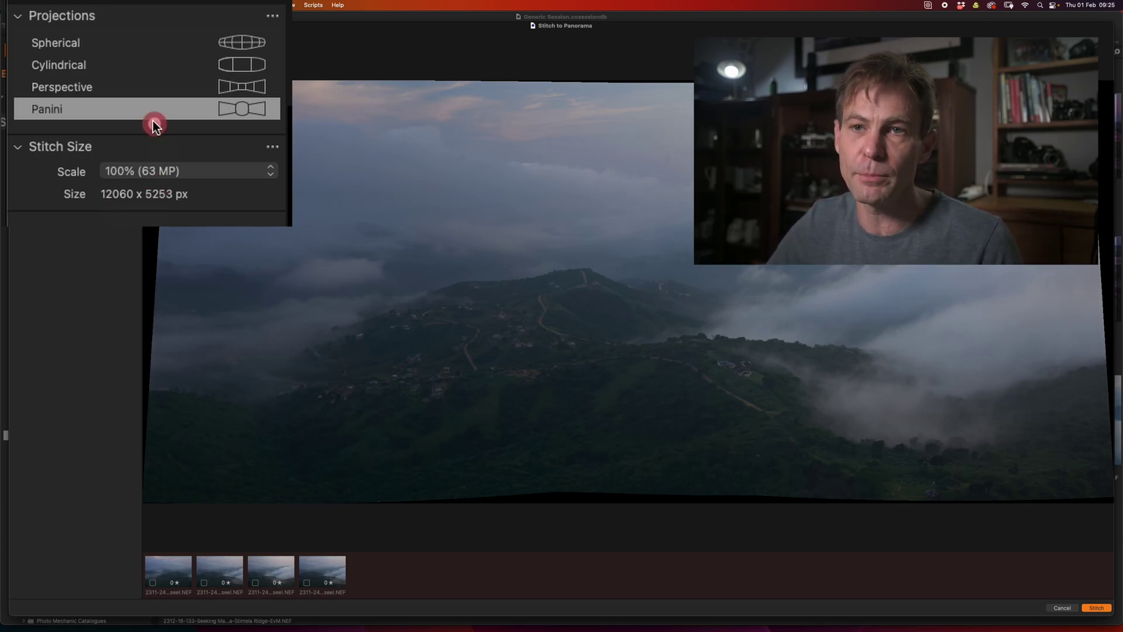
# Step: Try cylindrical and perspective on the hillside preview, settling on Panini at 12060 x 5253 px
pyautogui.click(79, 44)
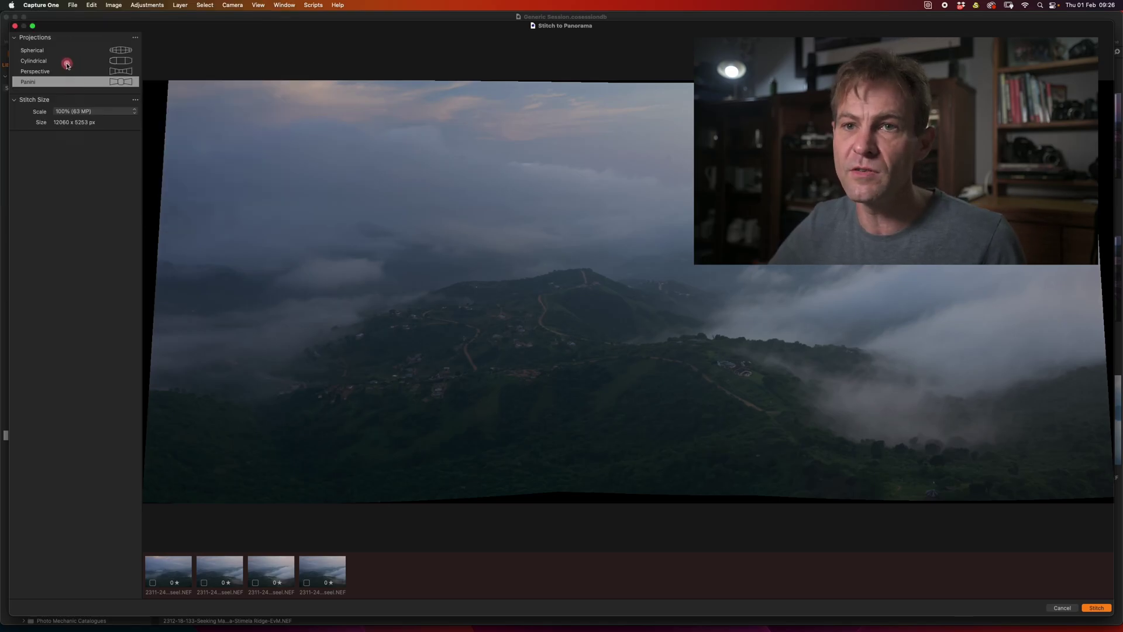
pyautogui.click(67, 64)
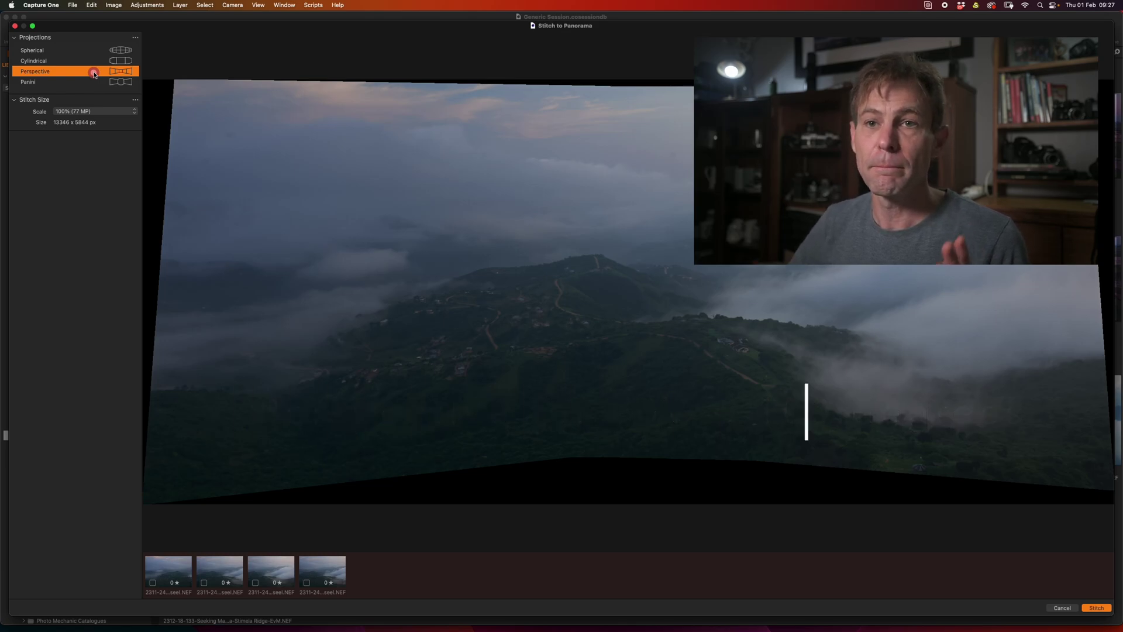
pyautogui.click(90, 61)
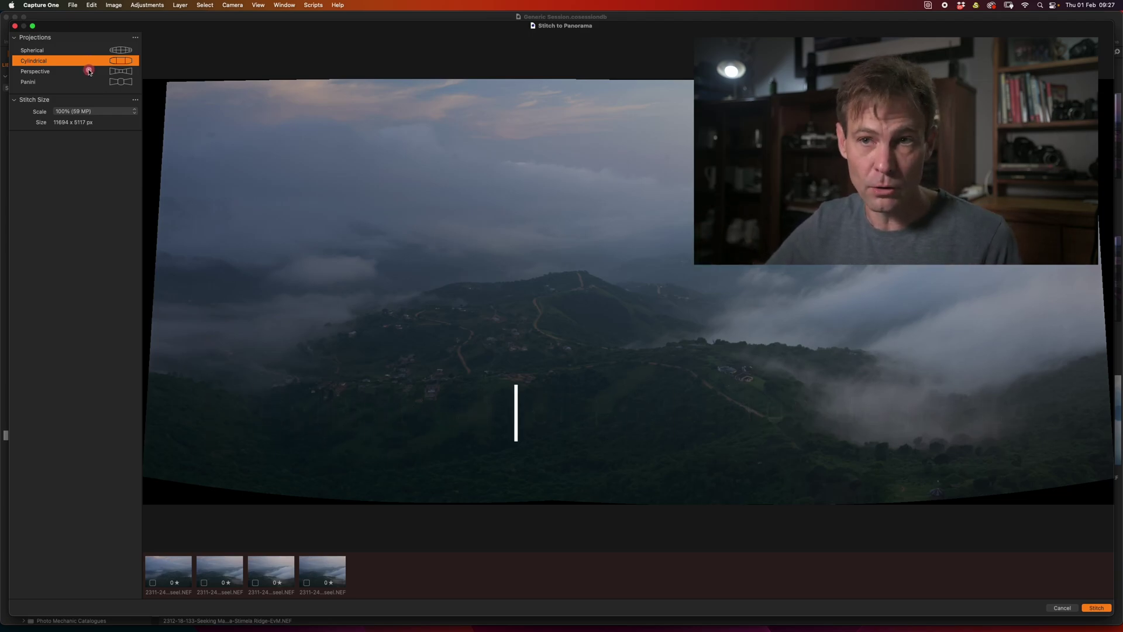
pyautogui.click(88, 72)
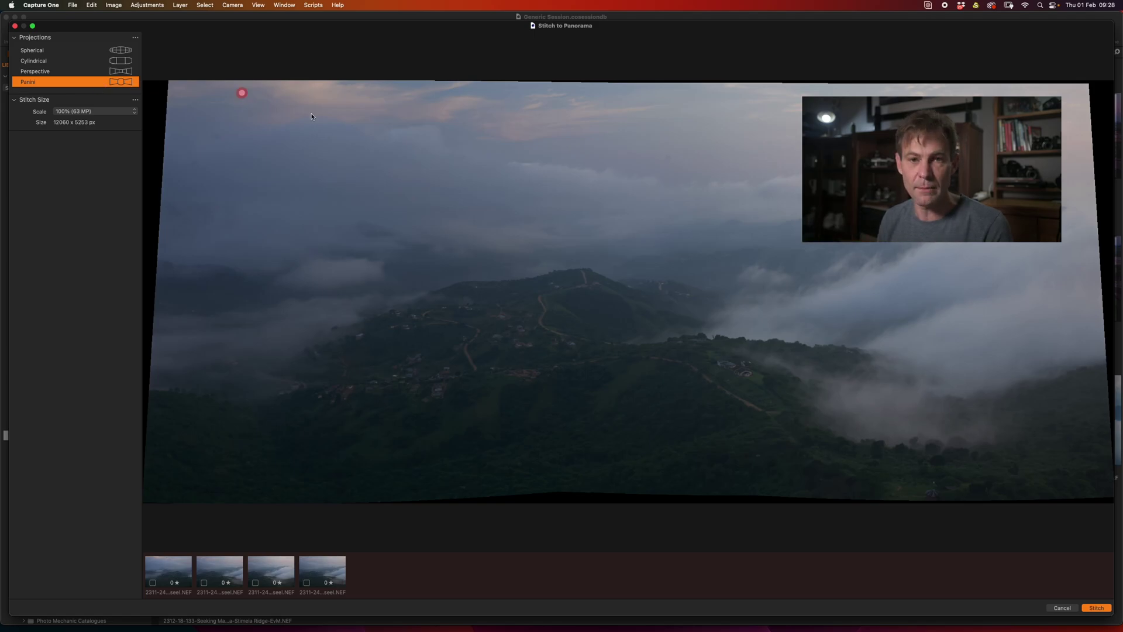
# Step: Stitch the hillside frames into Panorama 1.dng and open it full-size under Adjust
pyautogui.click(1097, 608)
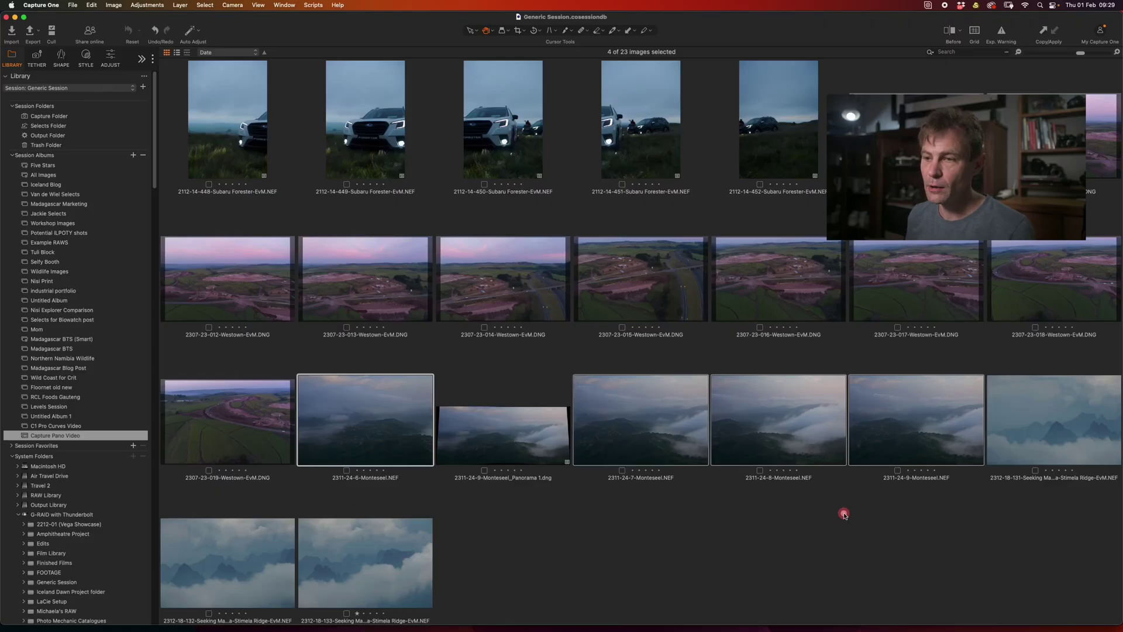
pyautogui.click(536, 447)
pyautogui.doubleClick(537, 448)
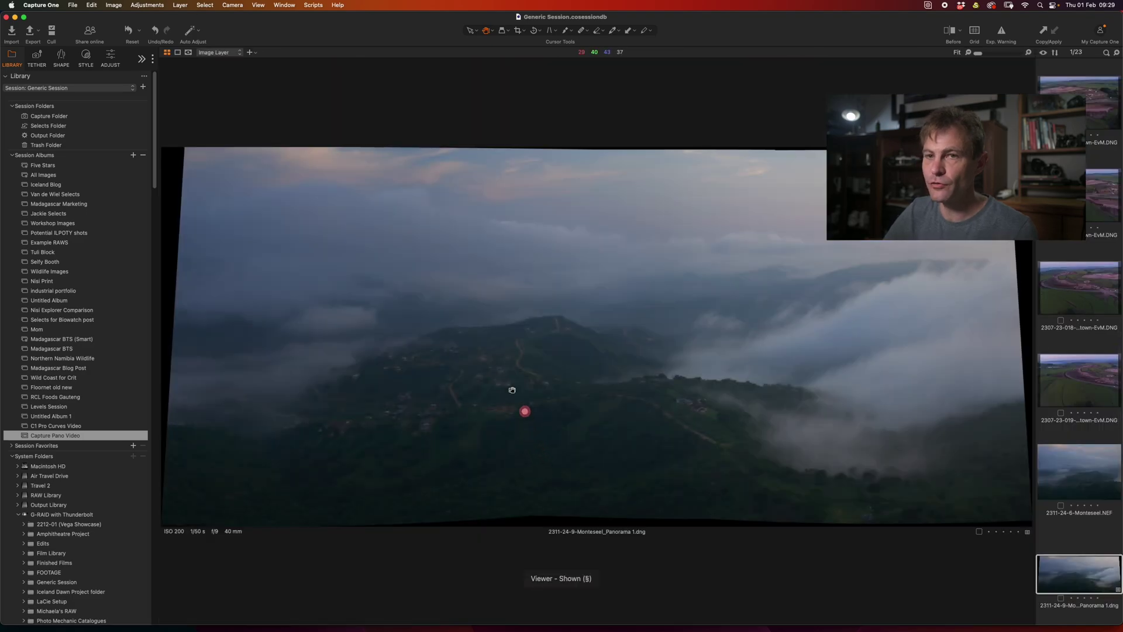
pyautogui.click(105, 54)
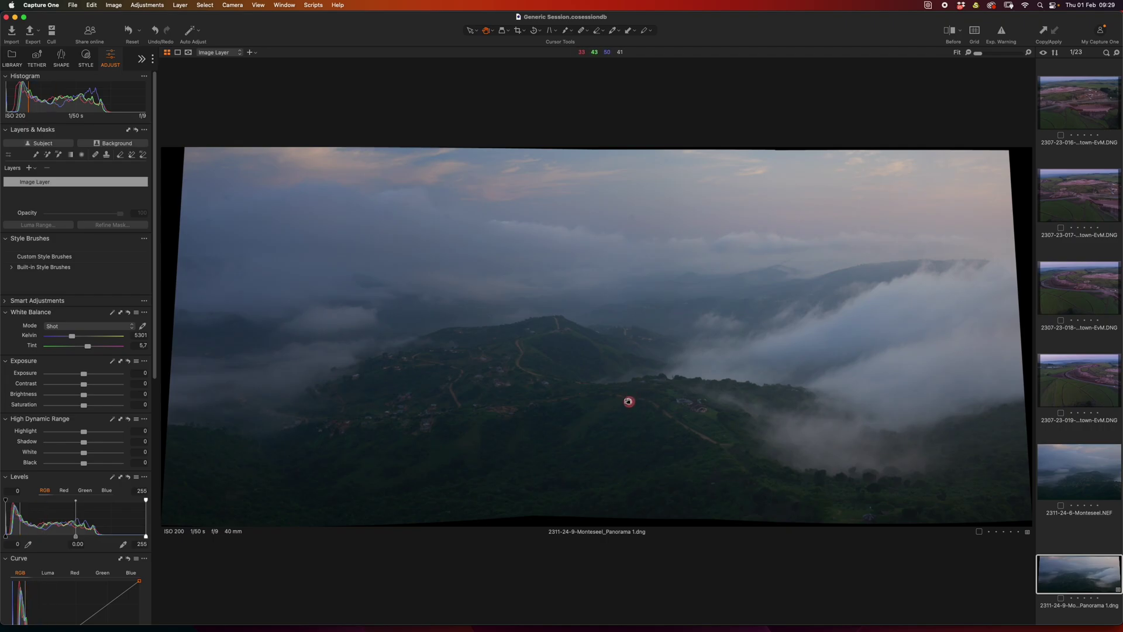
# Step: Crop Panorama 1.dng at Original ratio, pulling bottom, left, top and right edges past the black borders
pyautogui.press('c')
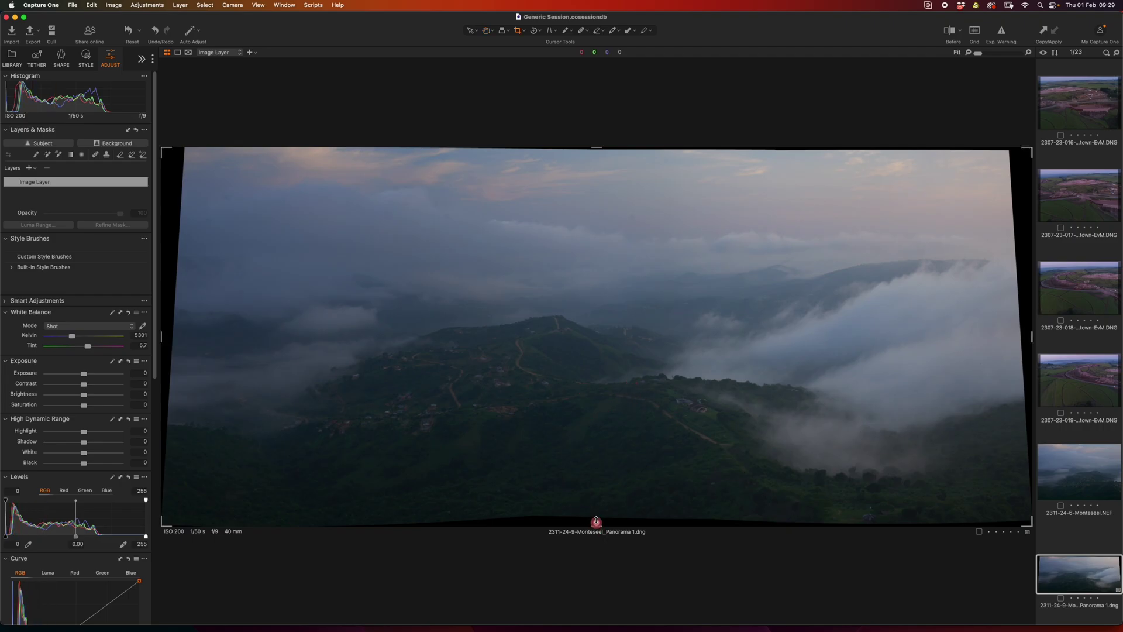
pyautogui.rightClick(599, 456)
pyautogui.rightClick(597, 424)
pyautogui.click(596, 392)
pyautogui.click(596, 392)
pyautogui.moveTo(596, 525); pyautogui.dragTo(596, 510)
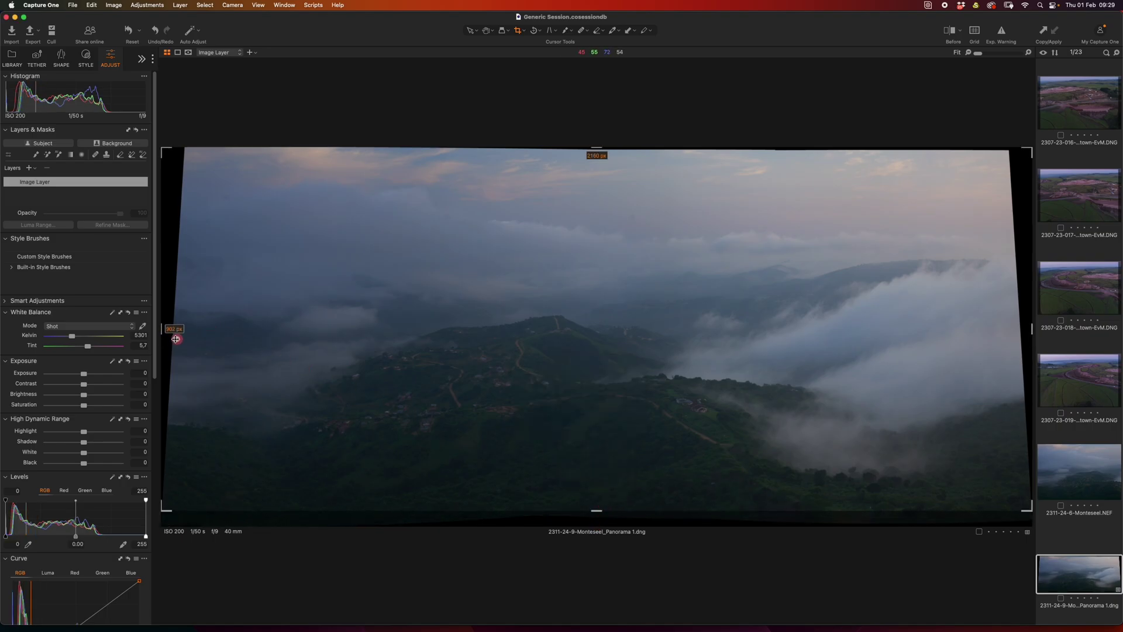
pyautogui.moveTo(161, 330); pyautogui.dragTo(185, 330)
pyautogui.moveTo(606, 153); pyautogui.dragTo(608, 157)
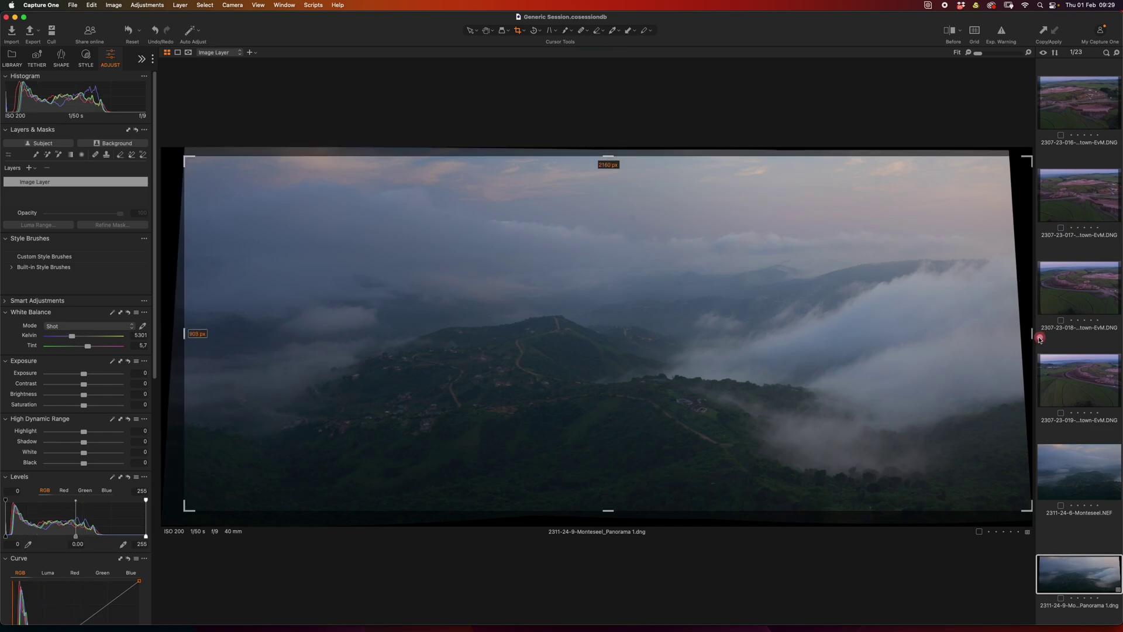
pyautogui.moveTo(1031, 334); pyautogui.dragTo(1005, 334)
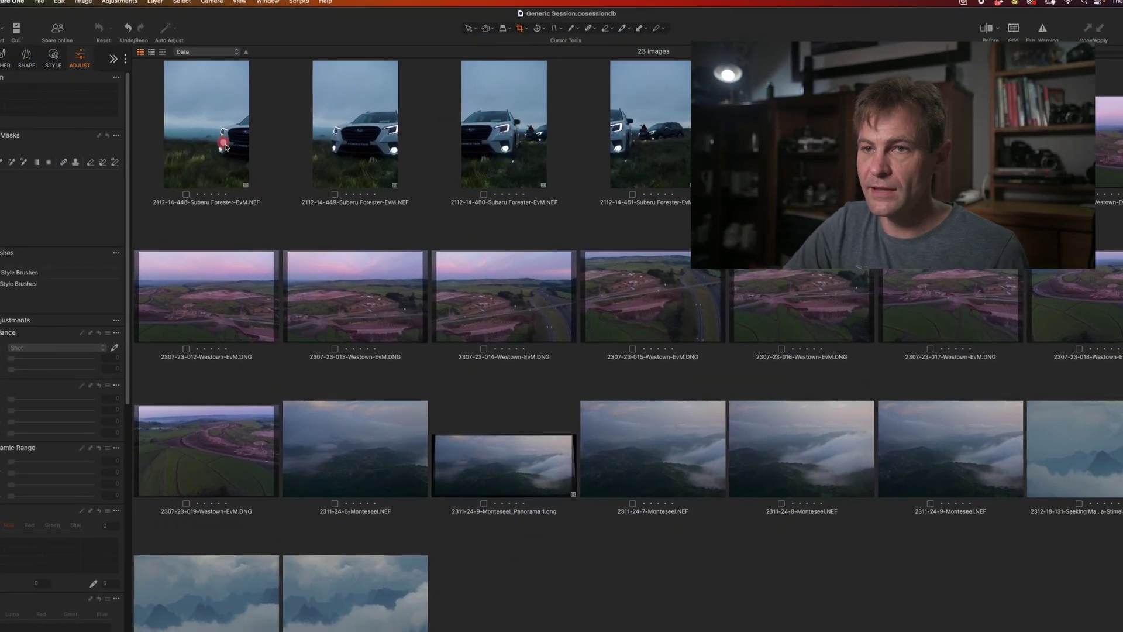
# Step: Select the five Subaru Forester shots and preview them stitched as a 14903 x 9187 px Panini panorama
pyautogui.click(227, 149)
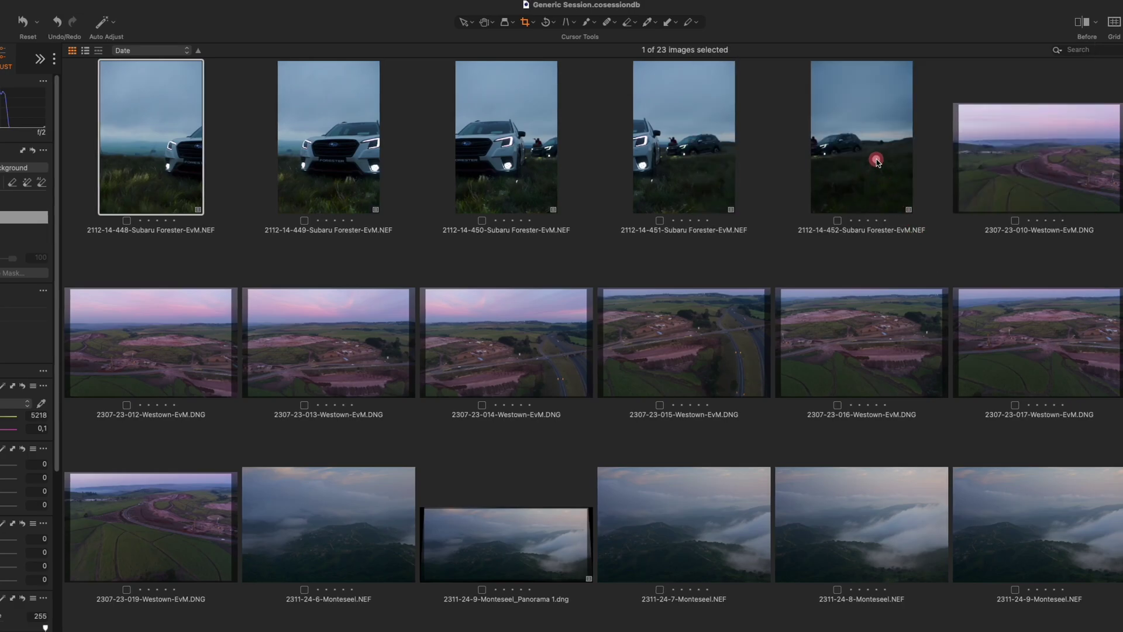
pyautogui.keyDown('shift'); pyautogui.click(875, 161); pyautogui.keyUp('shift')
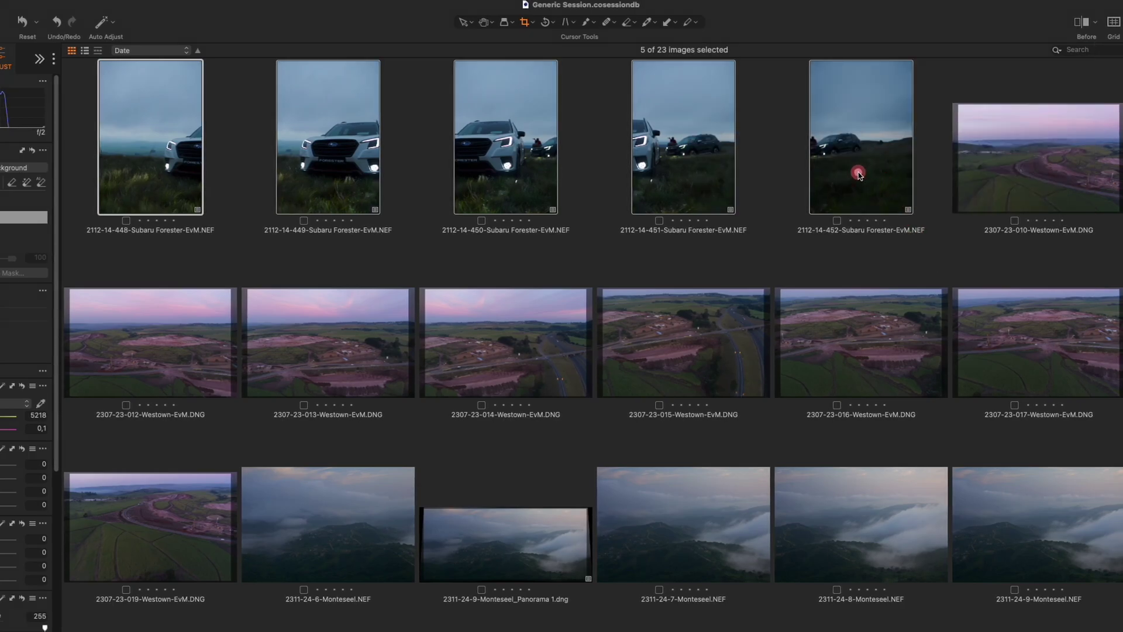
pyautogui.press('super+shift+p')
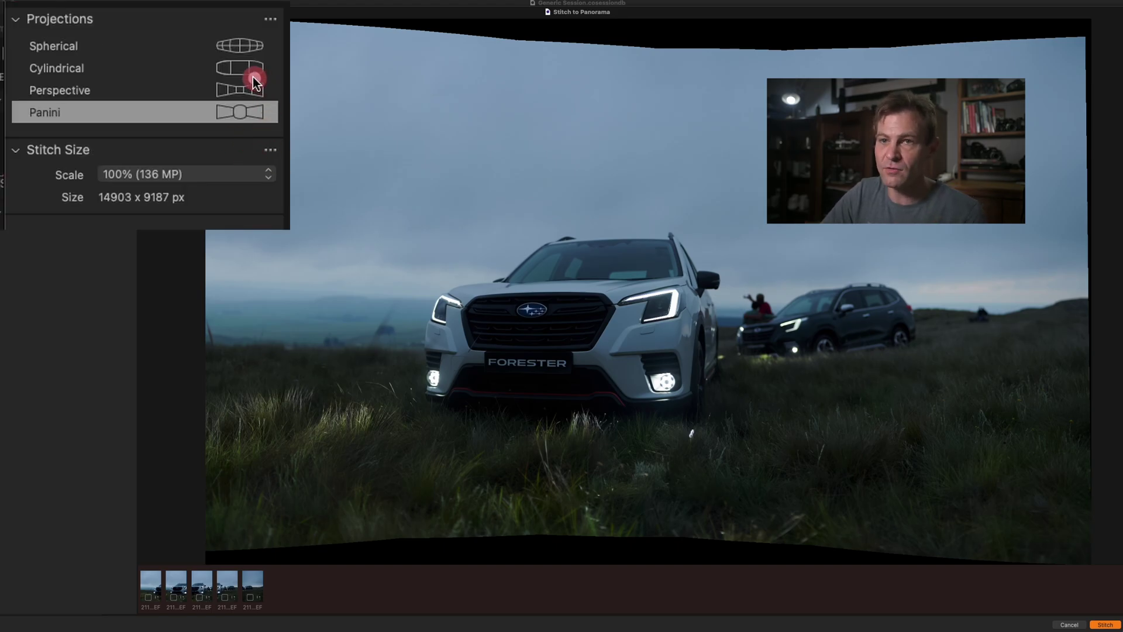
# Step: Compare cylindrical and Panini on the Subaru panorama, ending on cylindrical at 14353 x 8499 px
pyautogui.click(119, 50)
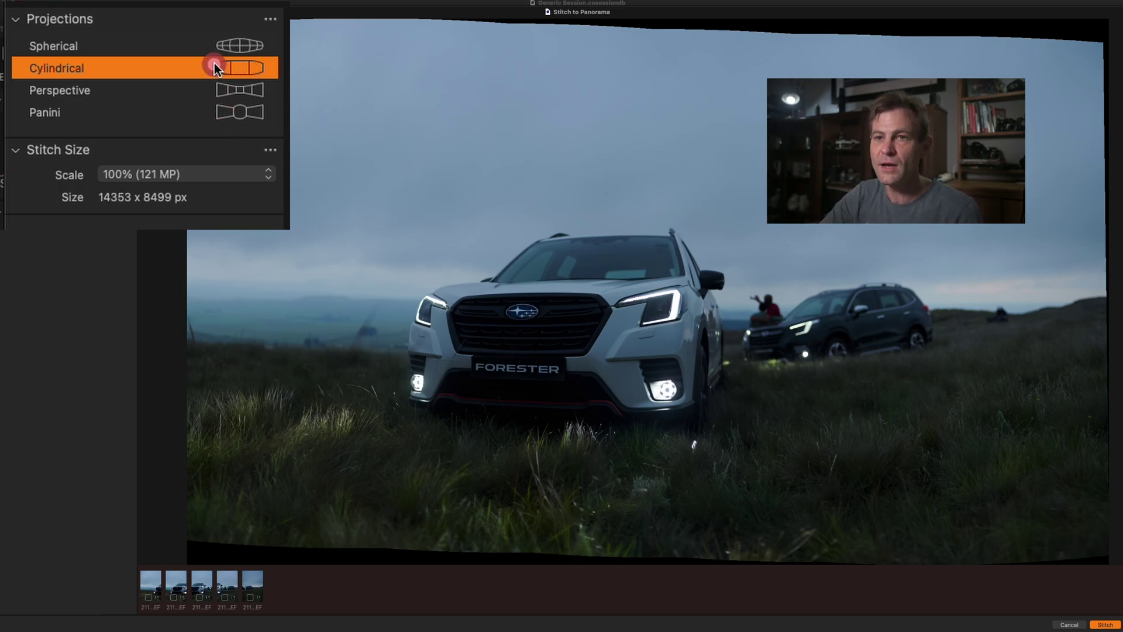
pyautogui.click(239, 111)
pyautogui.click(241, 69)
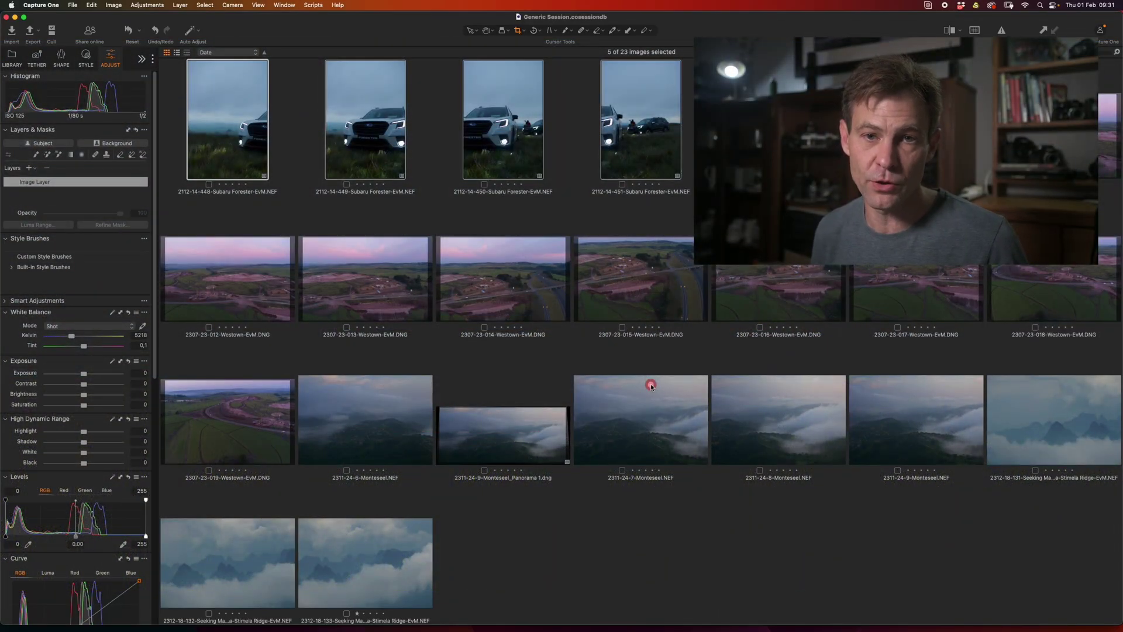
# Step: Select all ten Westown drone frames from the first to the last thumbnail
pyautogui.click(784, 296)
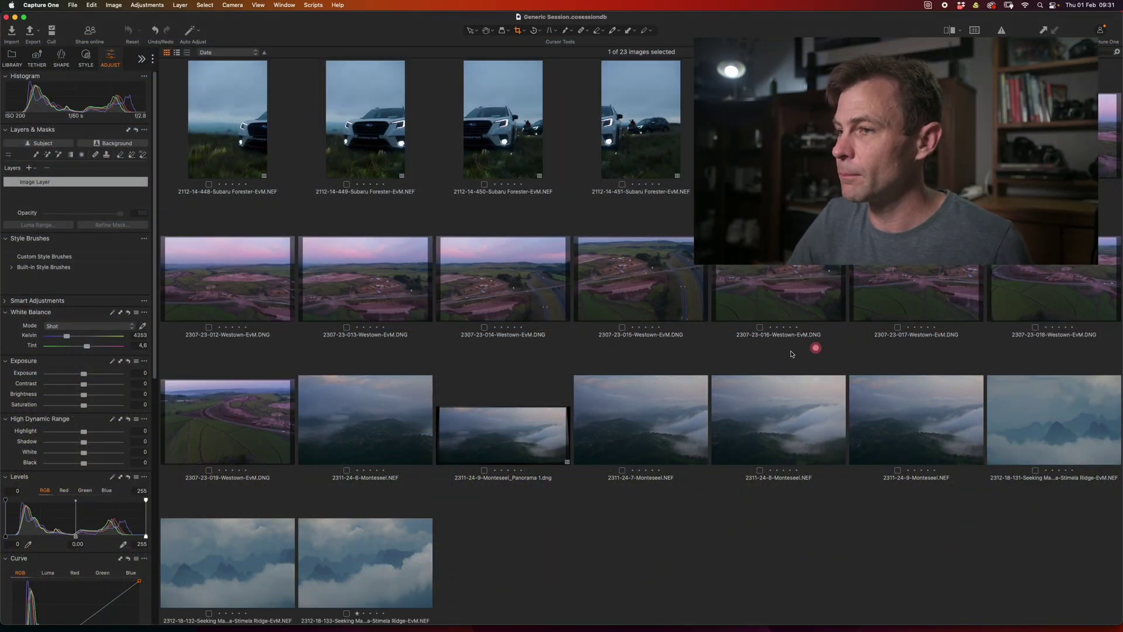
pyautogui.keyDown('shift'); pyautogui.click(271, 443); pyautogui.keyUp('shift')
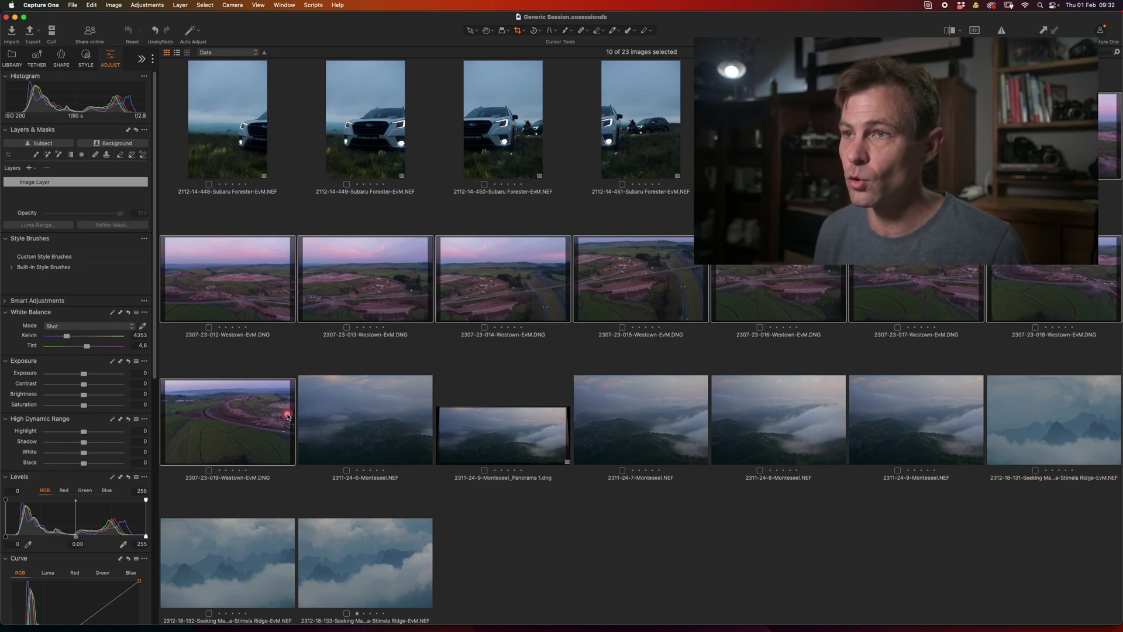
# Step: Preview the Westown drone frames stitched and switch to Panini projection, 14765 x 6817 px
pyautogui.press('super+shift+p')
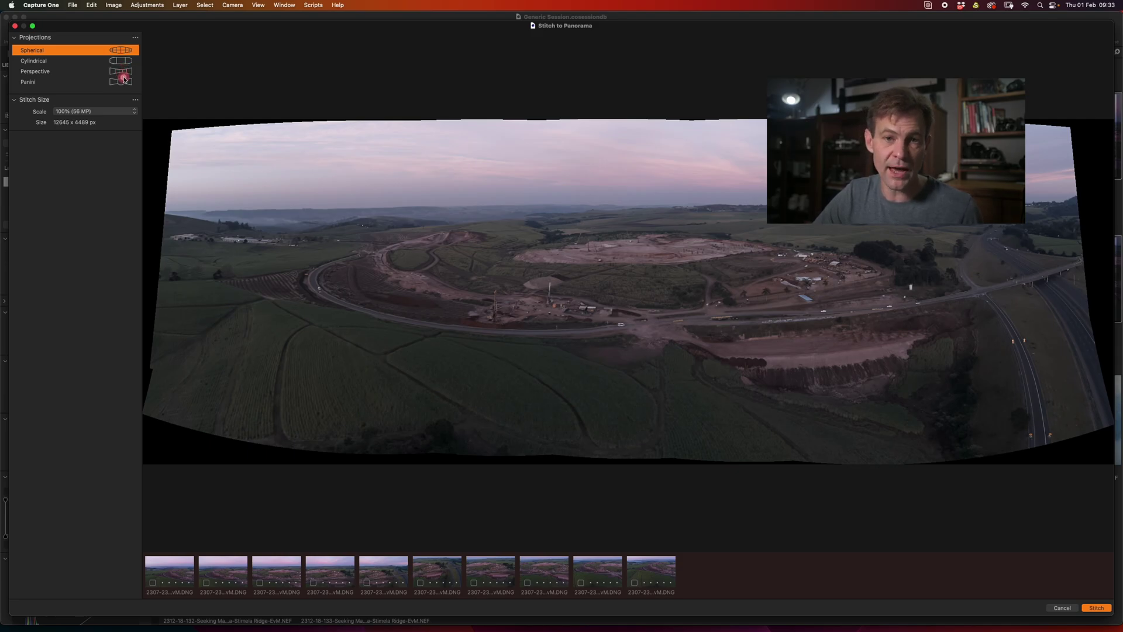
pyautogui.click(132, 85)
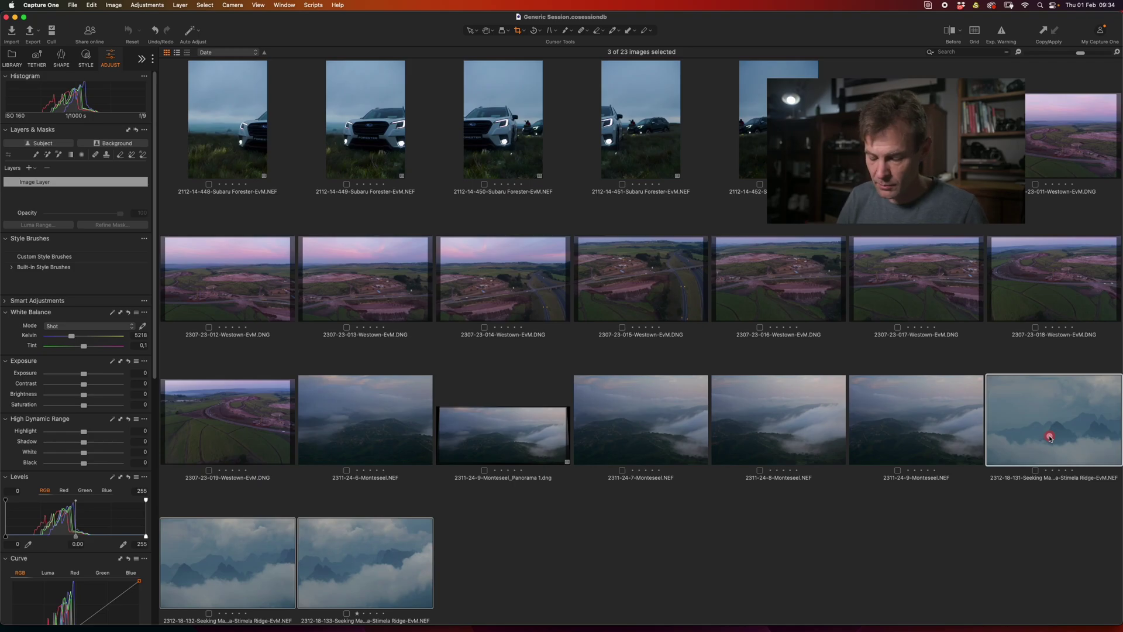
# Step: Stitch the three peak frames in Perspective projection into Seeking Madonna-Stimela Ridge-EvM_Panorama 1.dng
pyautogui.press('super+shift+p')
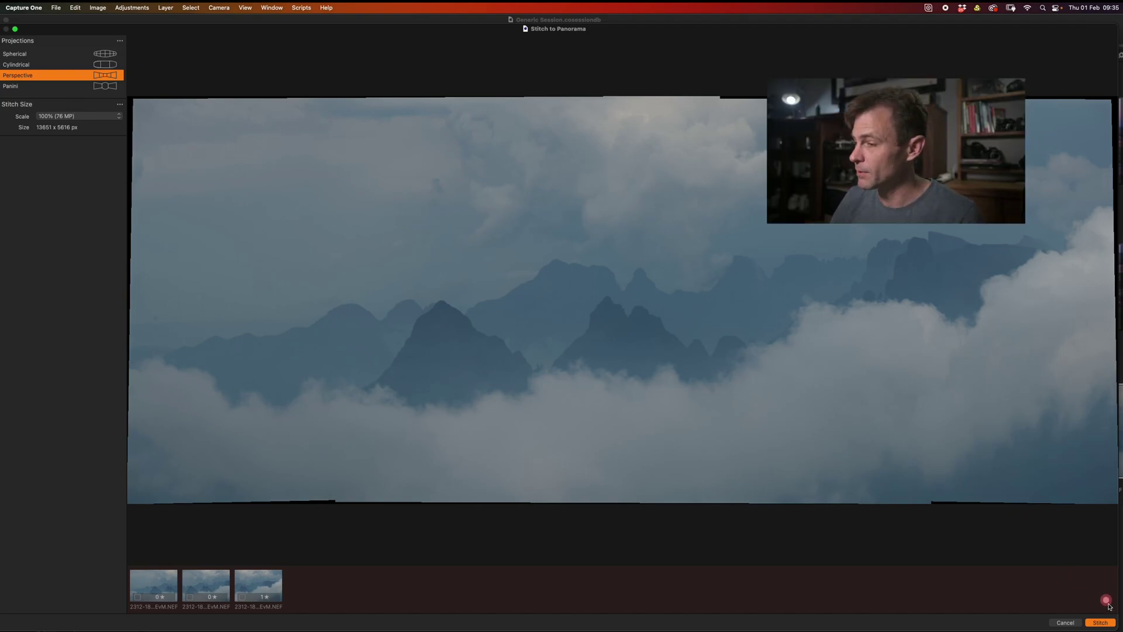
pyautogui.click(1105, 622)
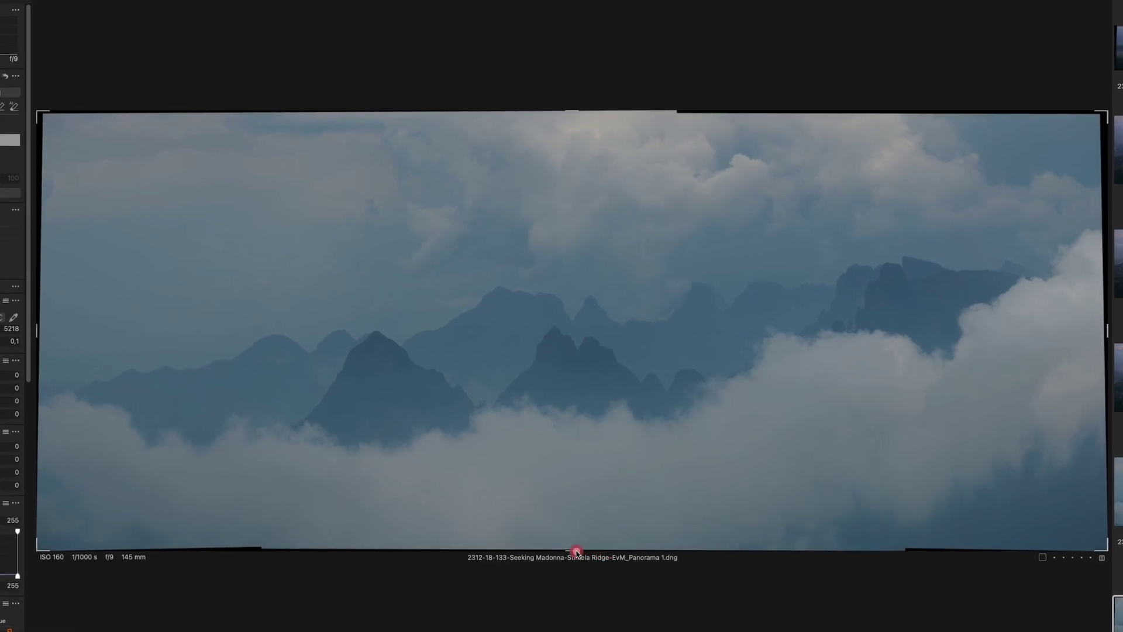
# Step: Tighten the crop from the bottom, sides and top, shift it slightly, and apply it
pyautogui.moveTo(574, 546); pyautogui.dragTo(573, 541)
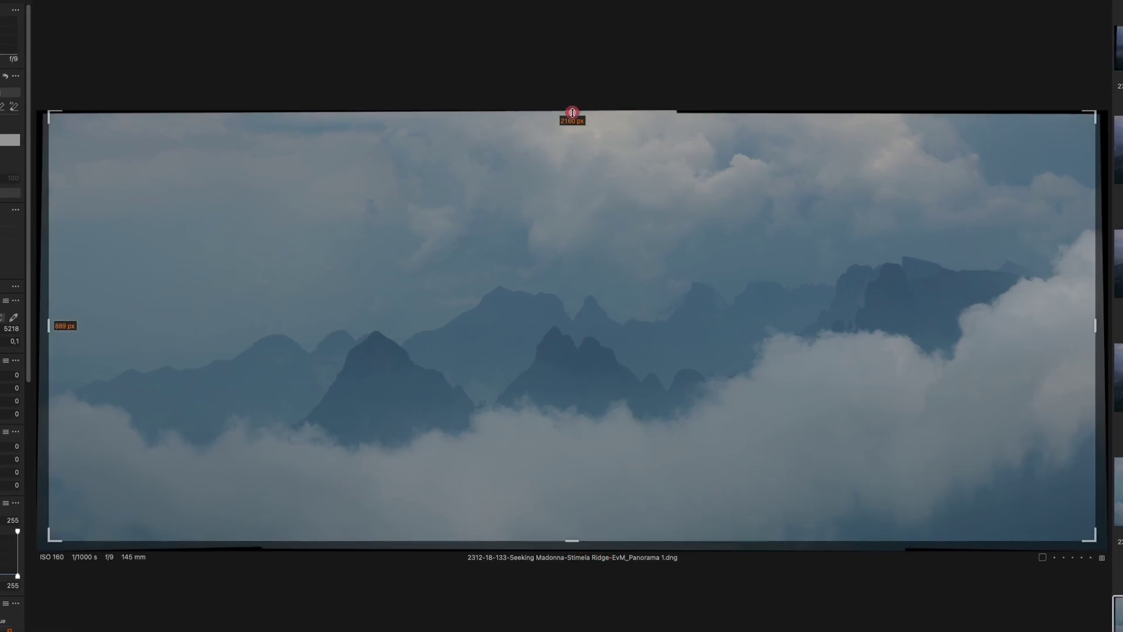
pyautogui.moveTo(572, 112); pyautogui.dragTo(571, 118)
pyautogui.moveTo(620, 267); pyautogui.dragTo(620, 270)
pyautogui.press('h')
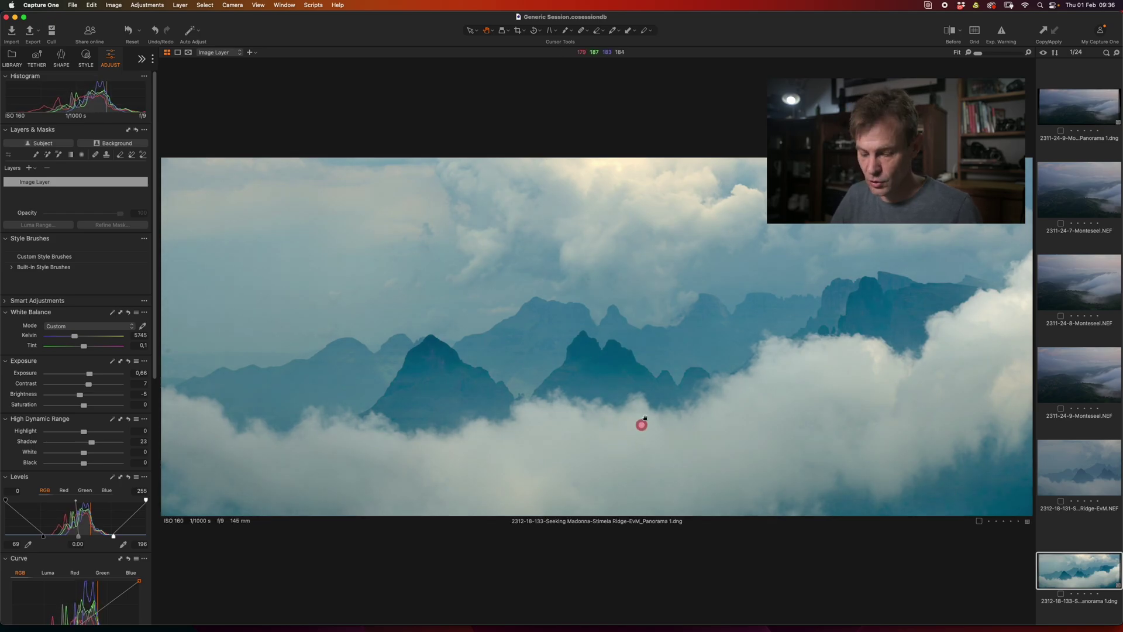
# Step: Scroll the peaks panorama's adjustments panel toward the Vignetting controls
pyautogui.scroll(5, 646, 418)
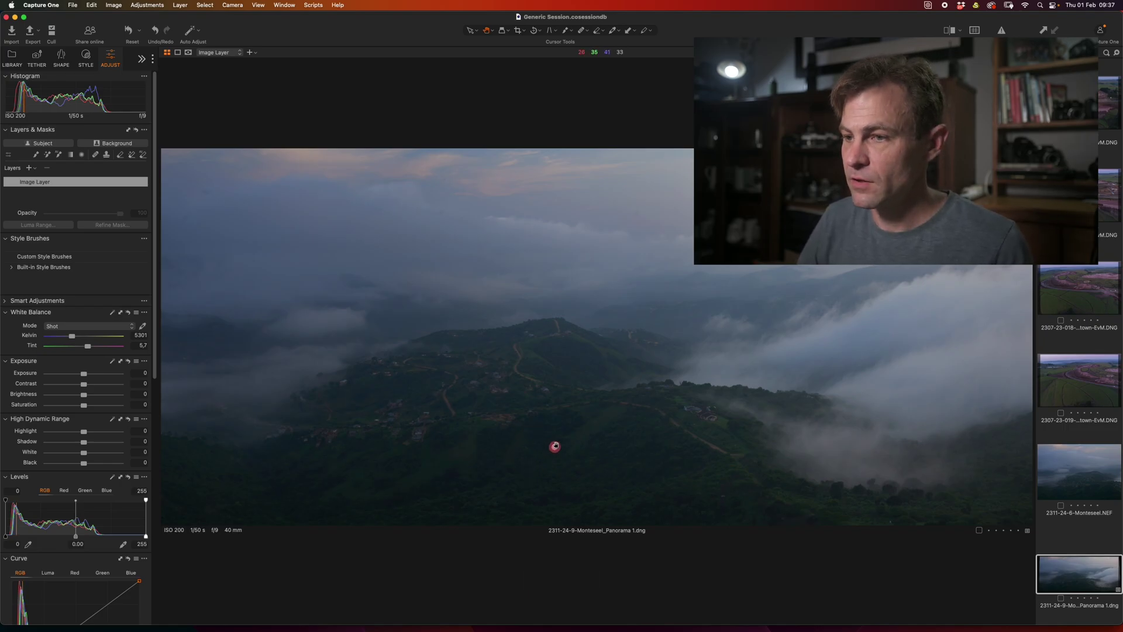
# Step: Auto-adjust the Monteseel panorama, then set Highlight to -51 and Shadow to 11
pyautogui.press('super+shift+a')
pyautogui.scroll(-5, 770, 431)
pyautogui.scroll(3, 594, 421)
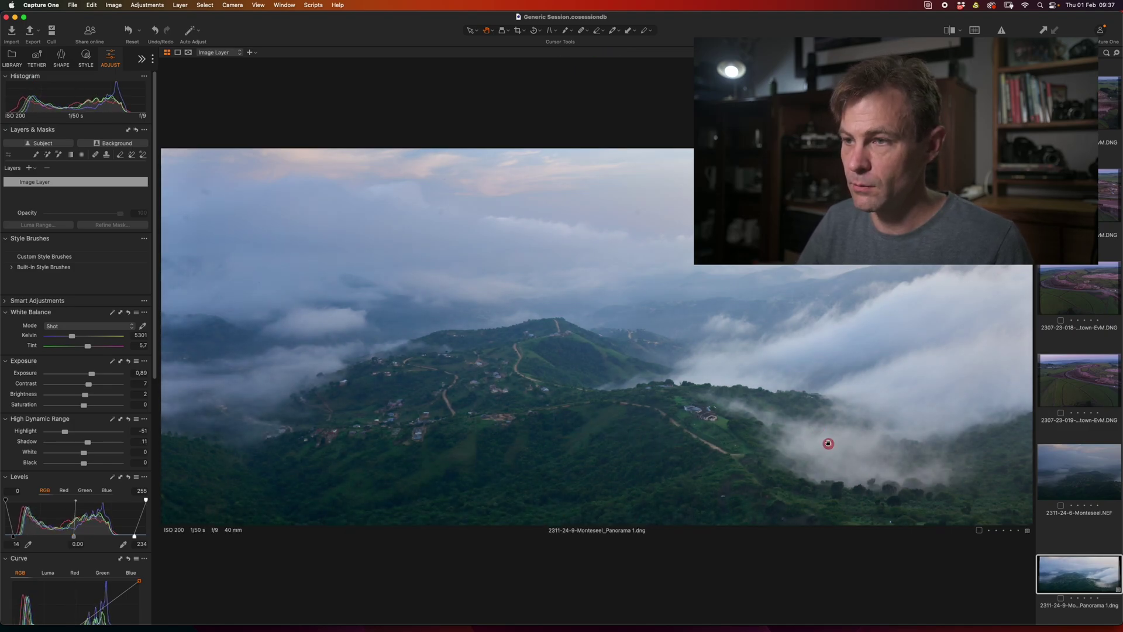
pyautogui.scroll(-2, 693, 421)
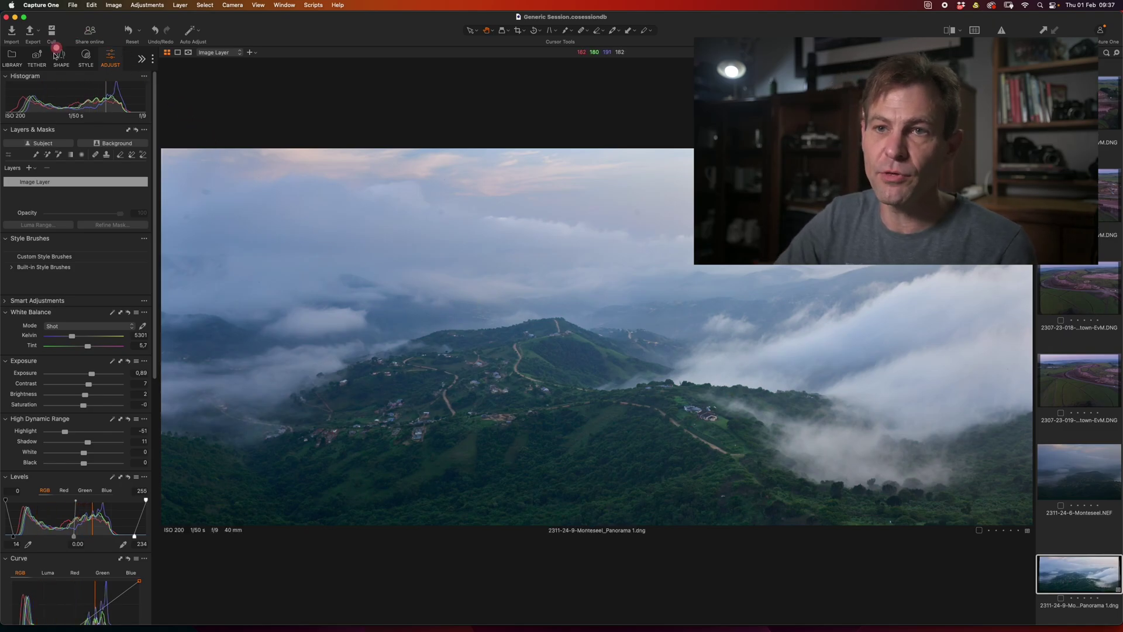
# Step: Set Lens Correction Distortion to 51 on the Monteseel panorama in the Shape tools
pyautogui.click(83, 16)
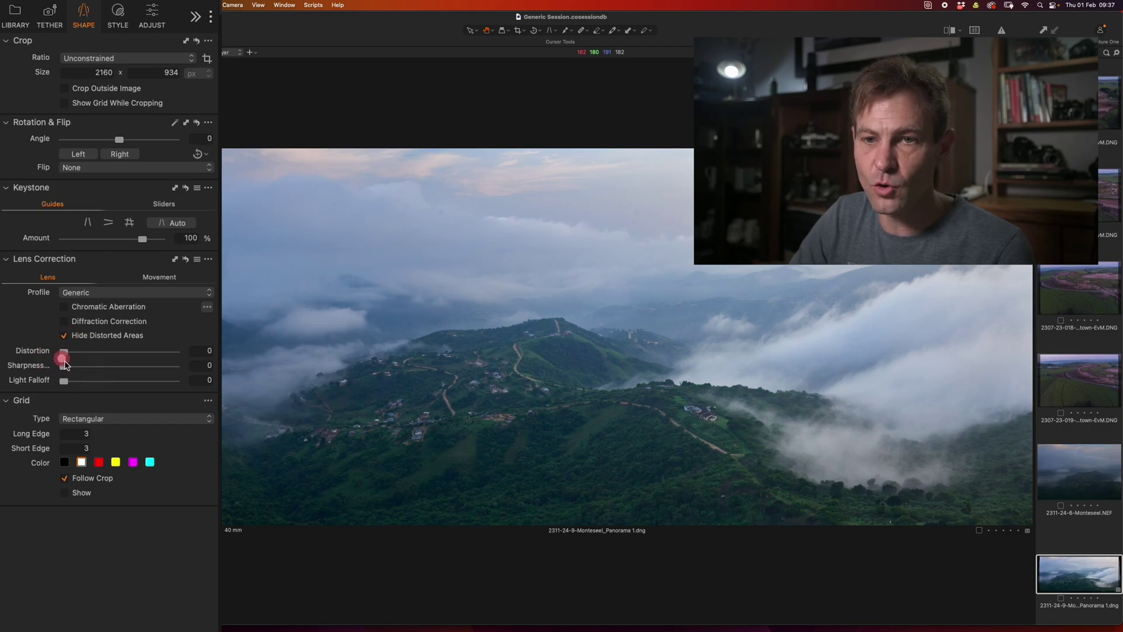
pyautogui.moveTo(71, 355); pyautogui.dragTo(47, 391)
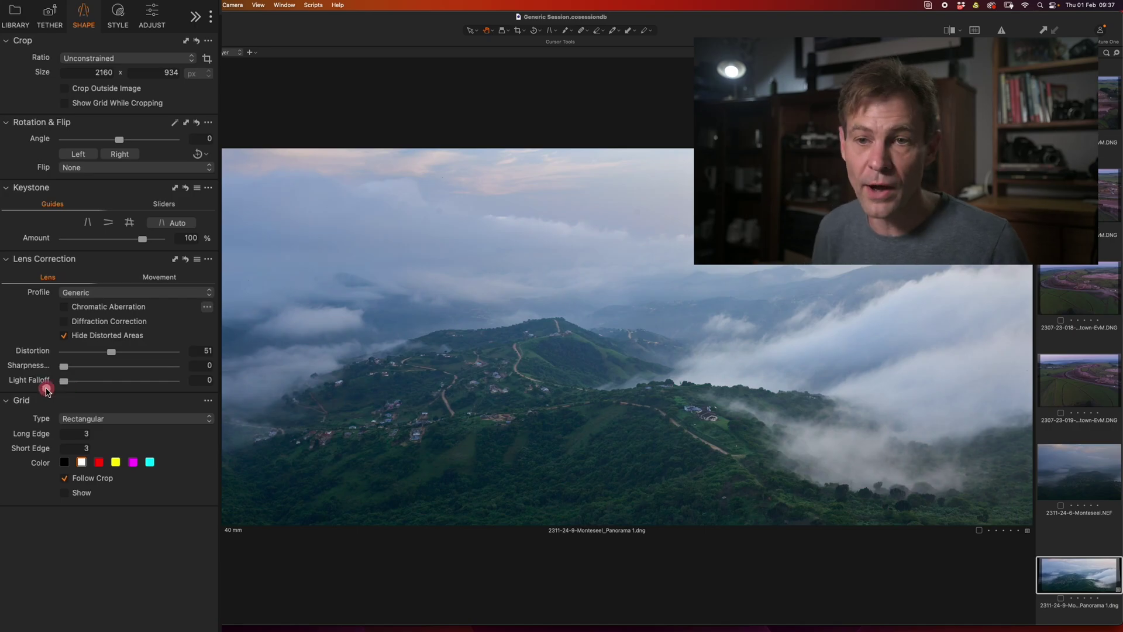